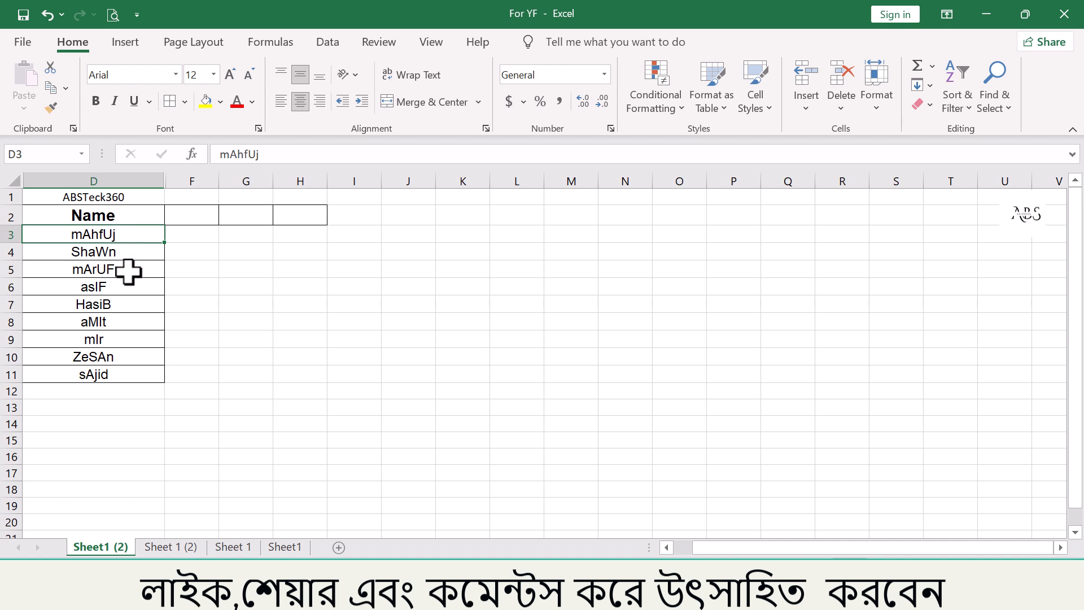
drag(128, 231, 125, 457)
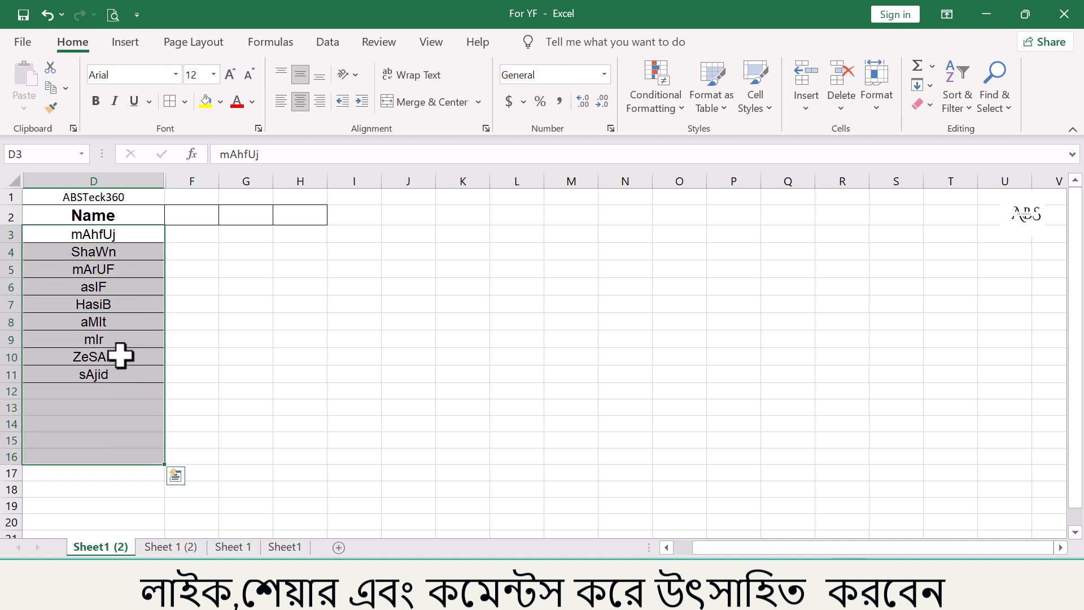
click(106, 232)
drag(101, 372, 106, 251)
click(100, 175)
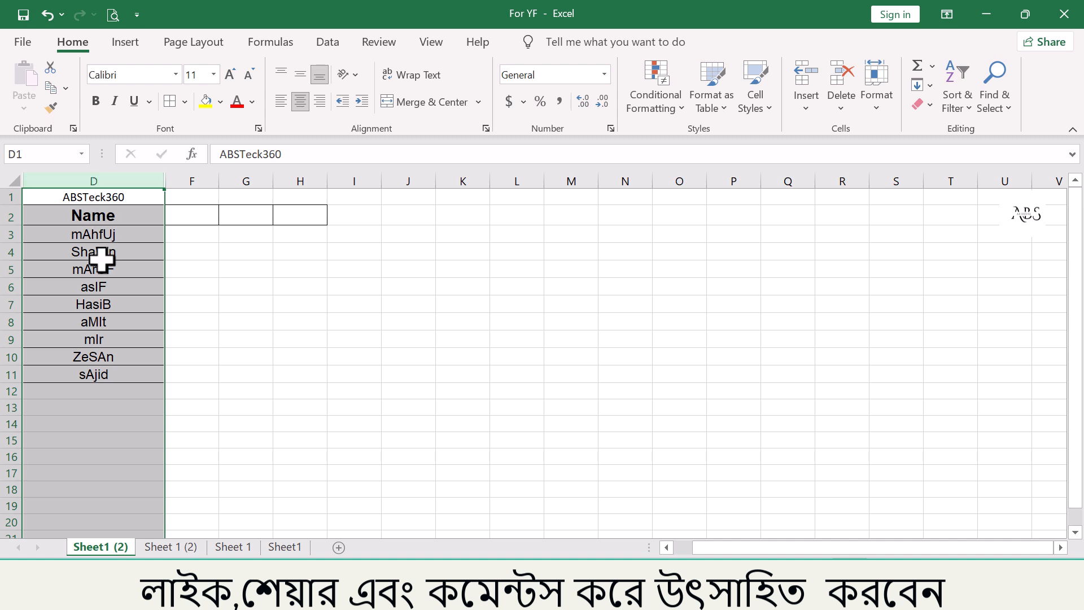
click(101, 257)
drag(133, 234, 125, 373)
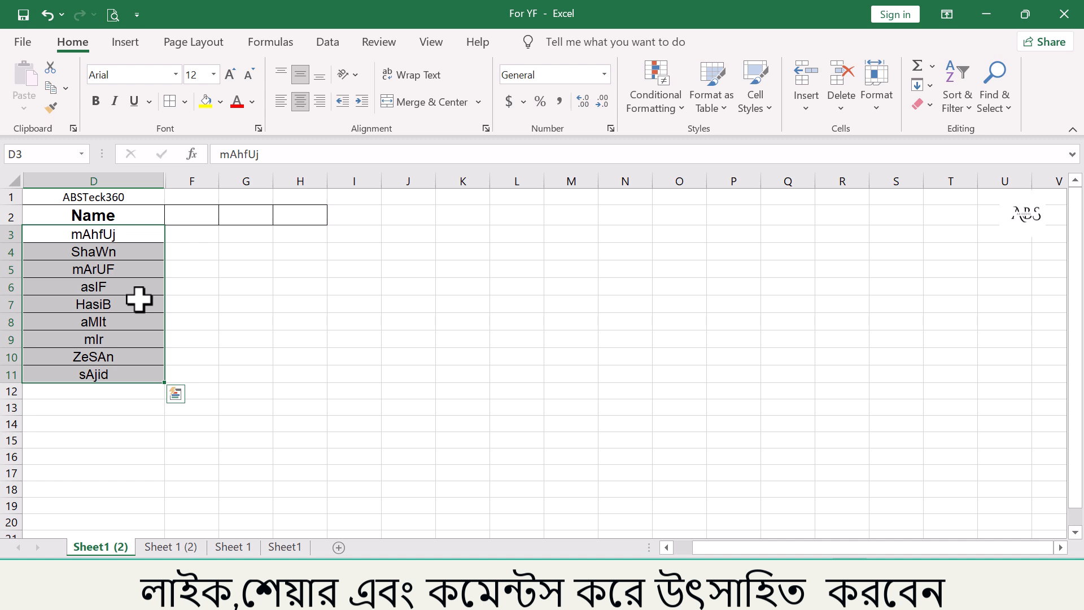
click(144, 270)
drag(134, 239, 133, 371)
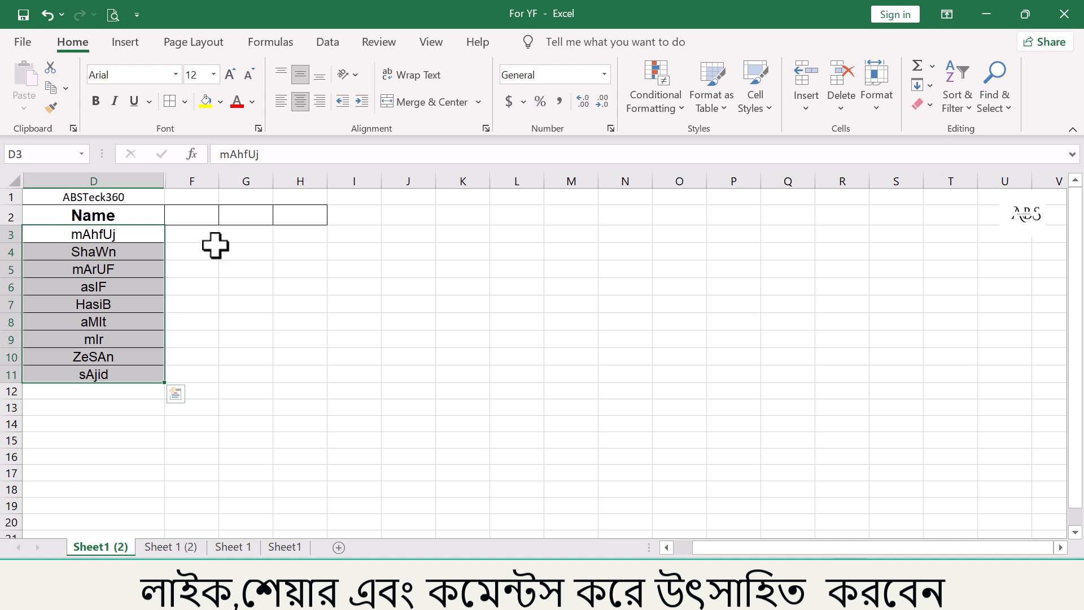
click(205, 235)
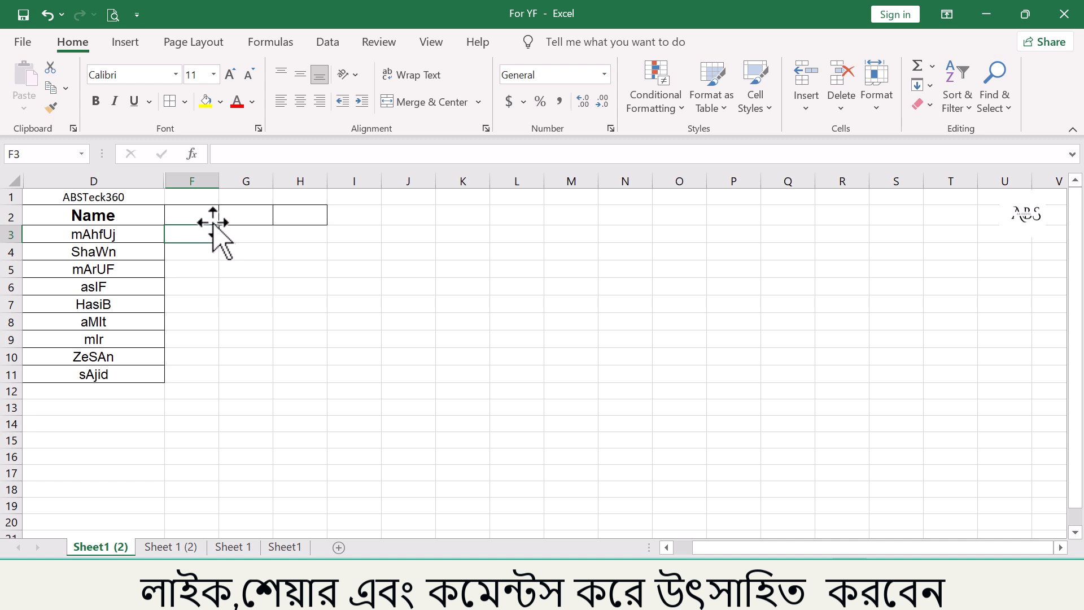
click(206, 217)
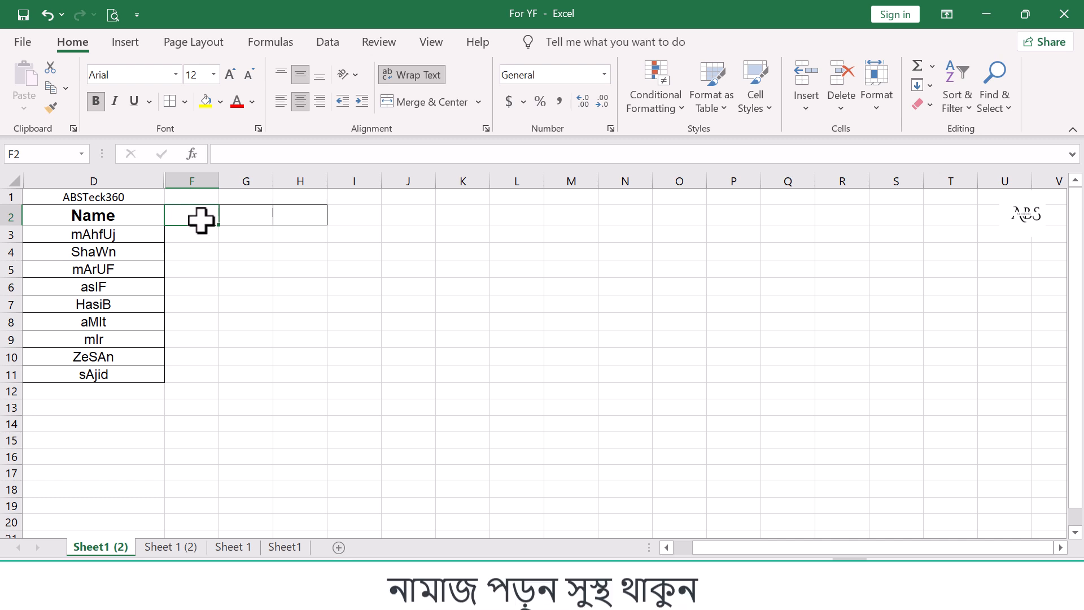
click(106, 228)
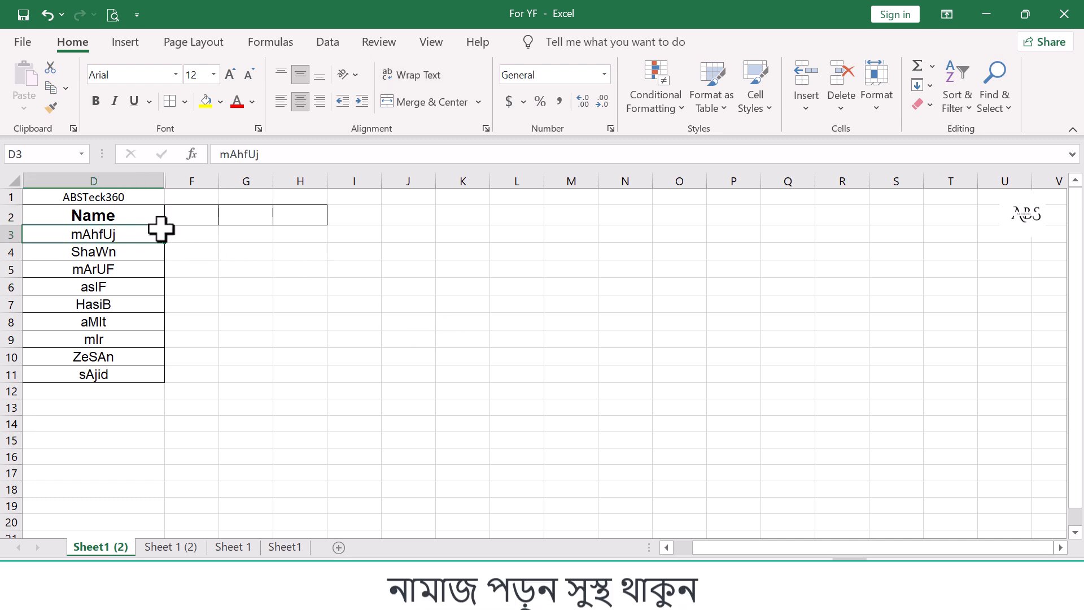
Enter the heading "Upper" in F3 and move it up to F2, beside the Name heading.
click(186, 220)
click(186, 231)
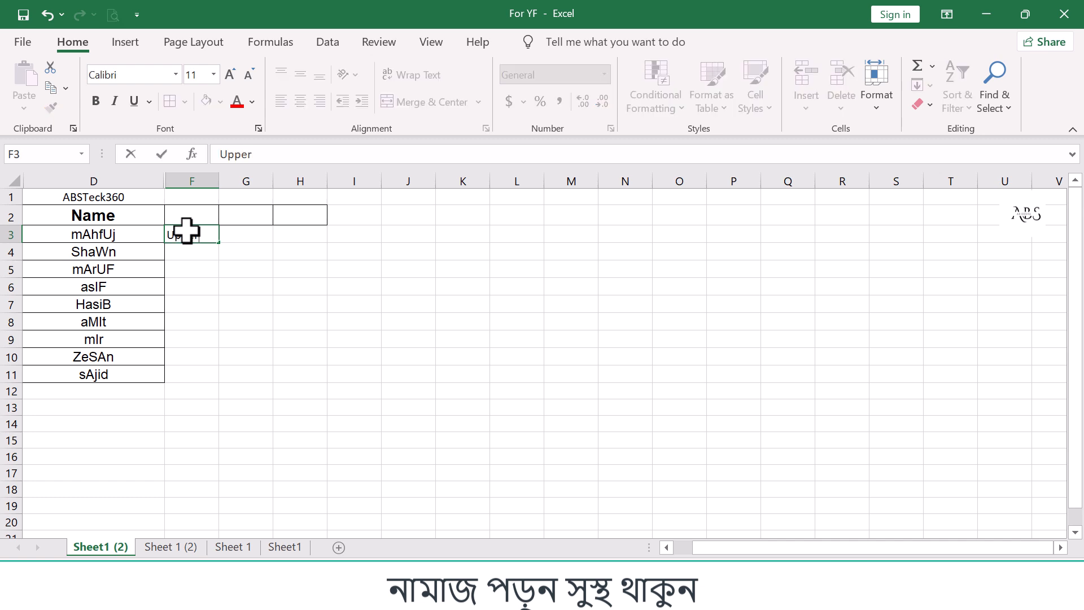
click(241, 230)
drag(116, 235, 106, 375)
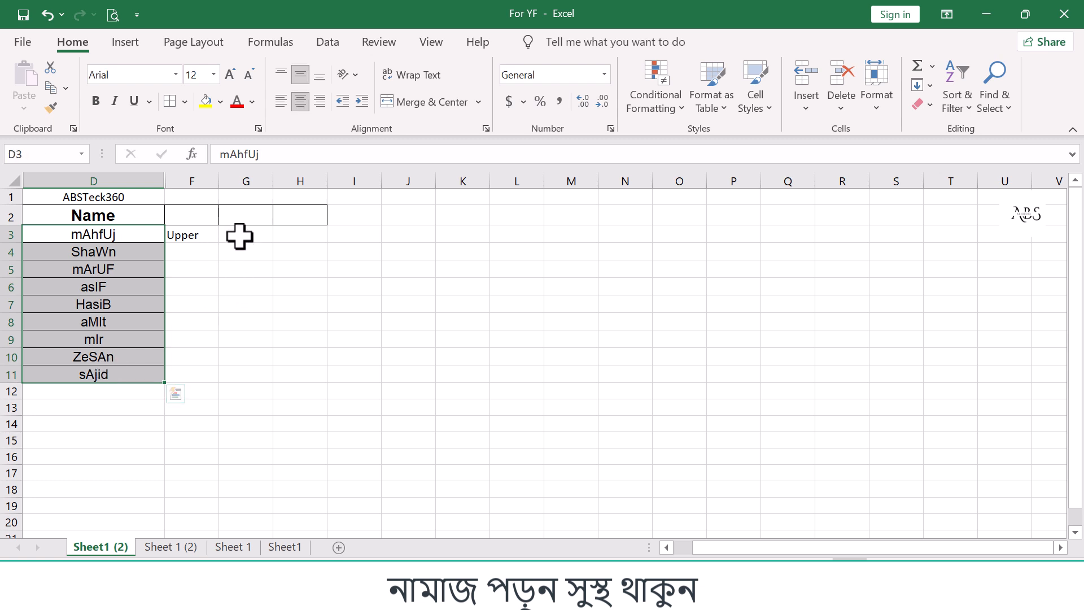
click(195, 235)
key(ctrl+c)
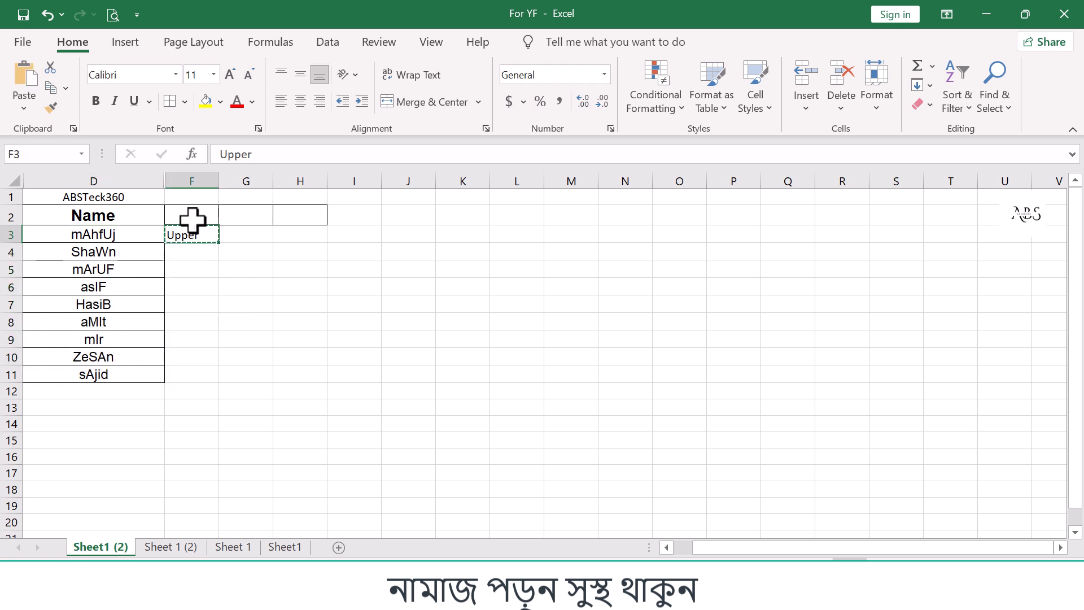
click(192, 217)
key(ctrl+v)
Enter the headings "Lower" in G2 and "Proper" in H2, and copy the G2 formatting onto the "Upper" heading in F2.
click(248, 221)
text(L)
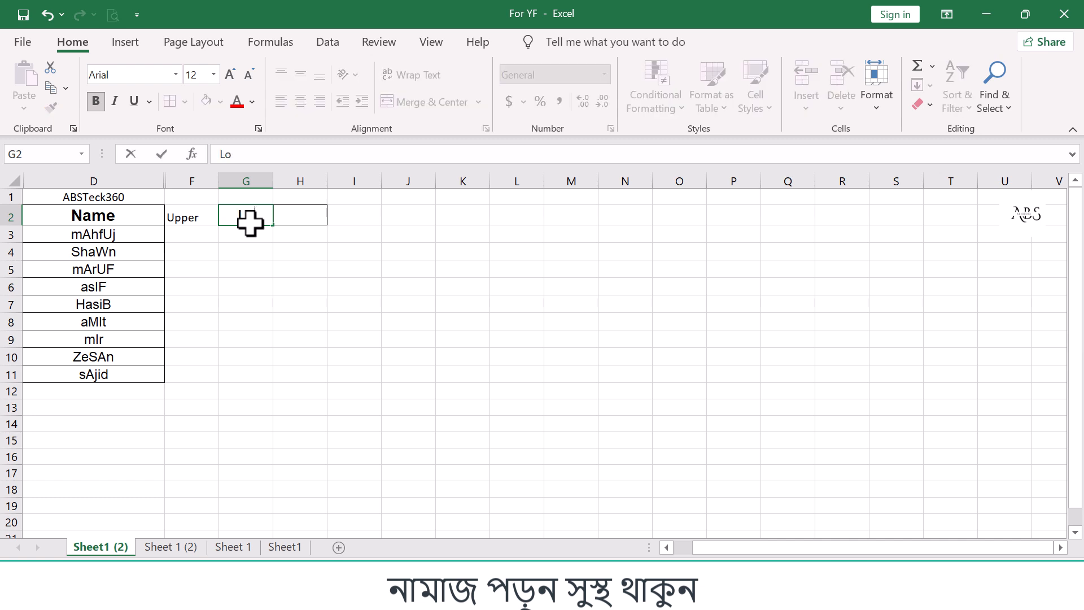
click(290, 273)
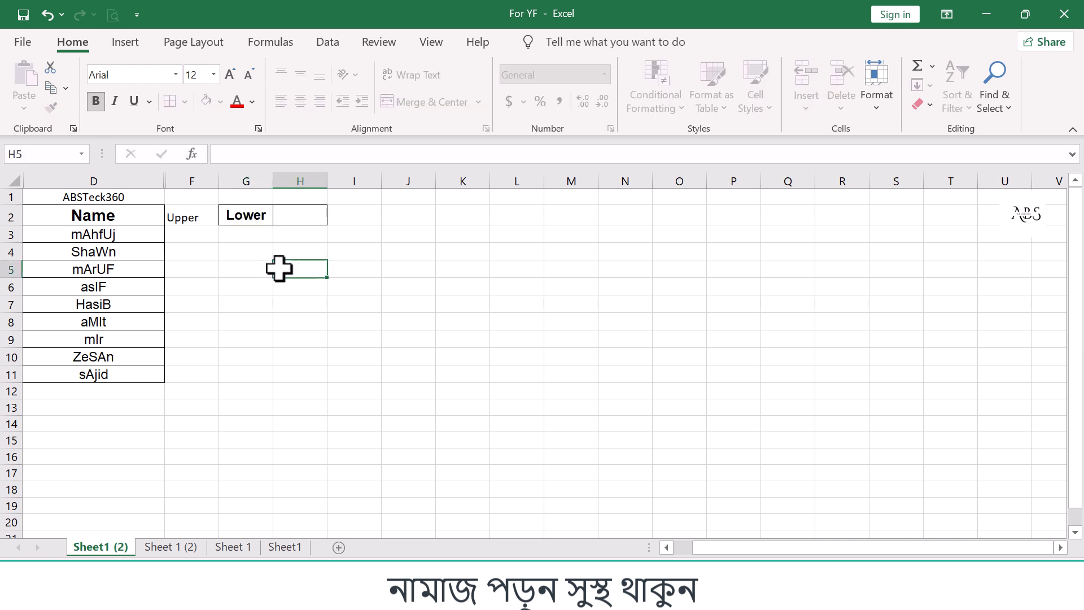
click(293, 216)
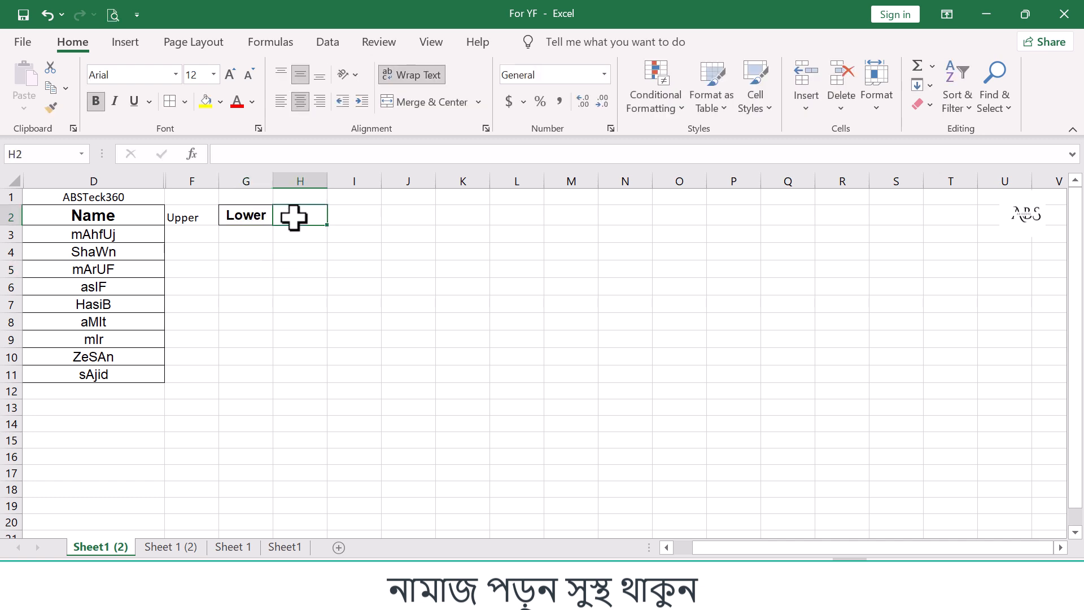
text(Pr)
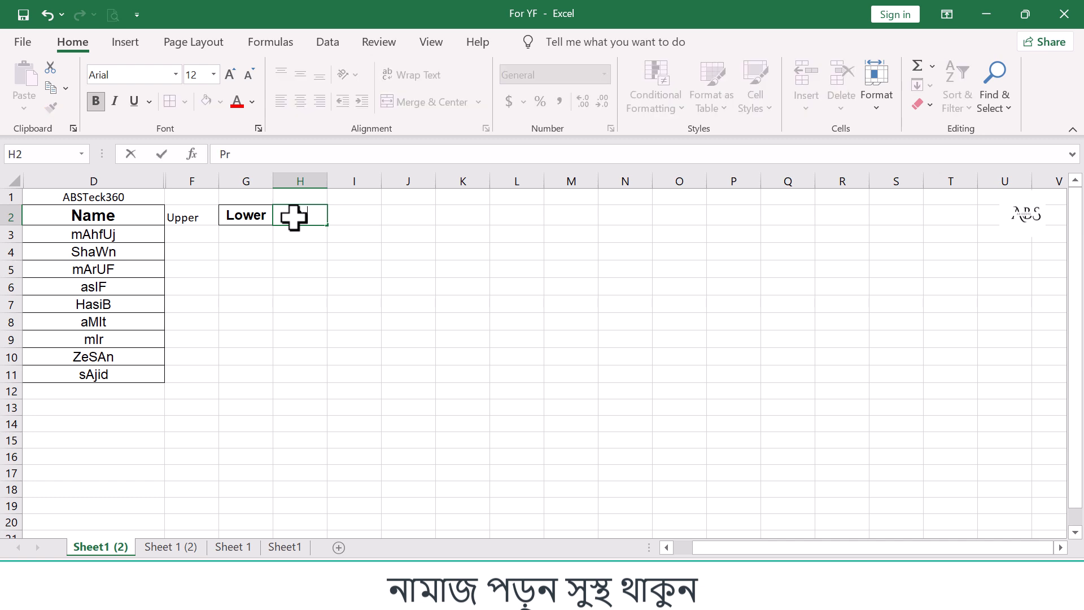
text(oper)
click(244, 241)
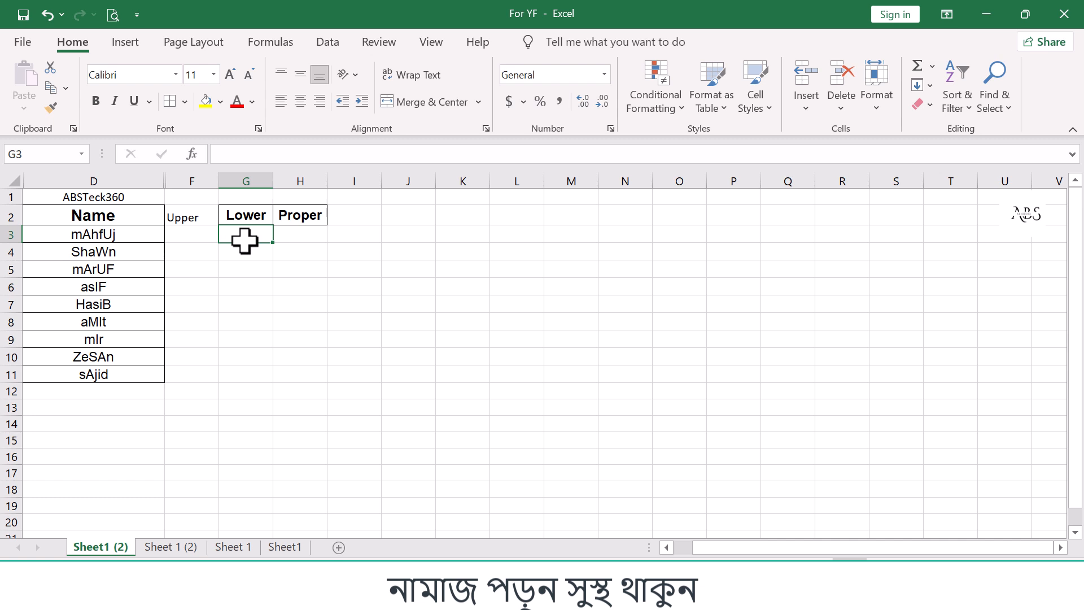
click(244, 217)
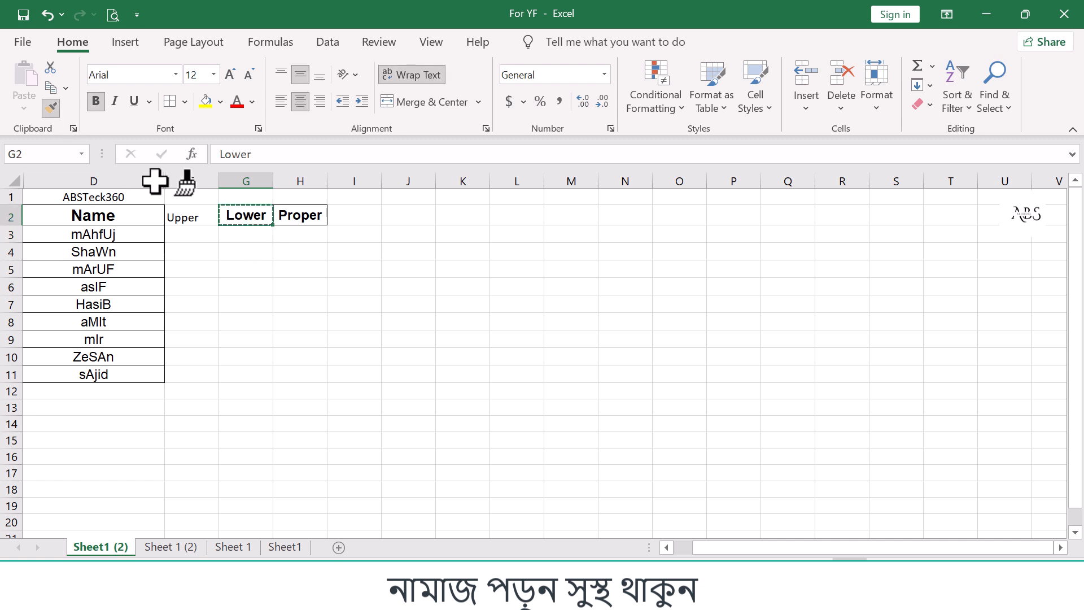
click(182, 217)
Enter the formula =UPPER(D3) in F3 to convert the first name to uppercase.
click(177, 232)
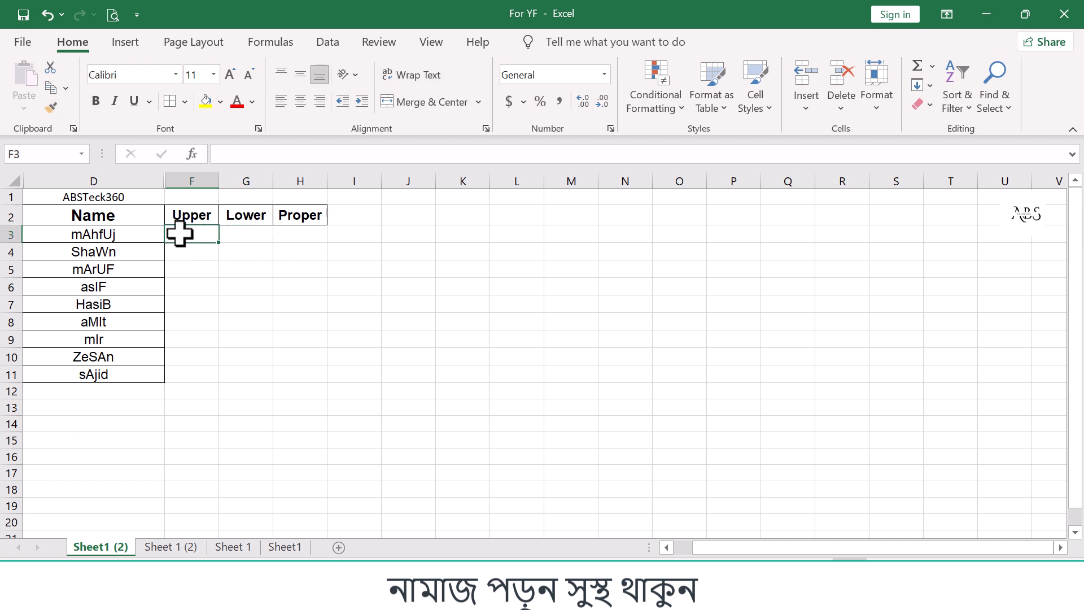
text(=upp)
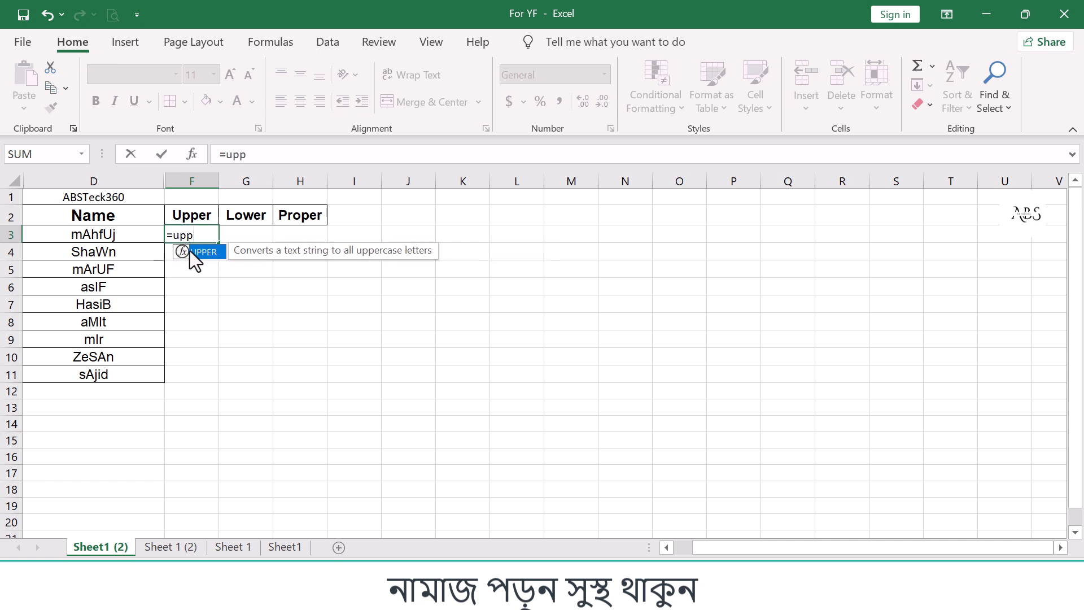
double_click(200, 251)
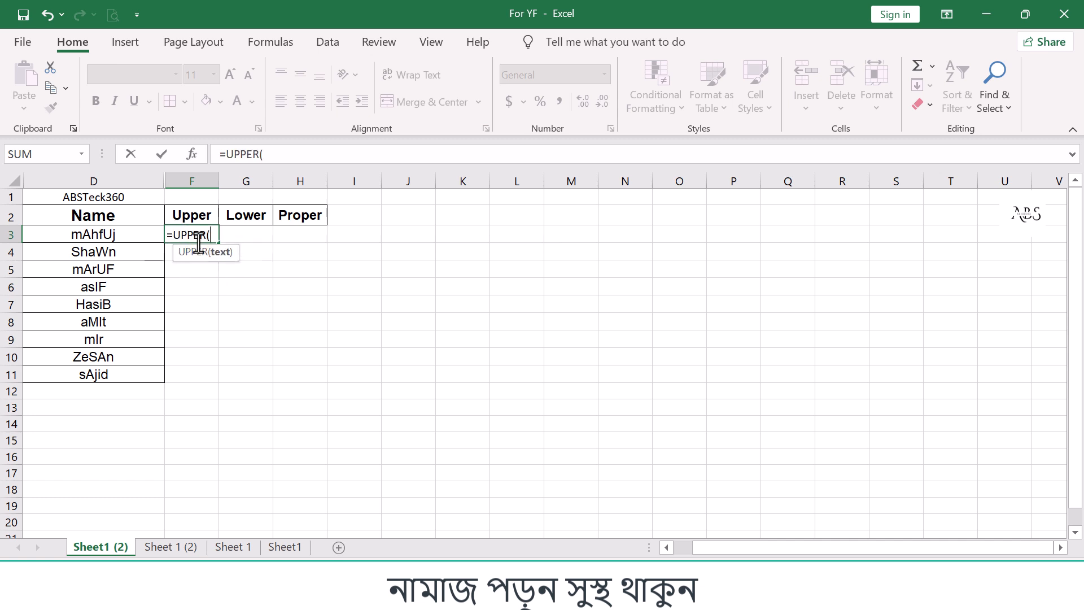
click(88, 233)
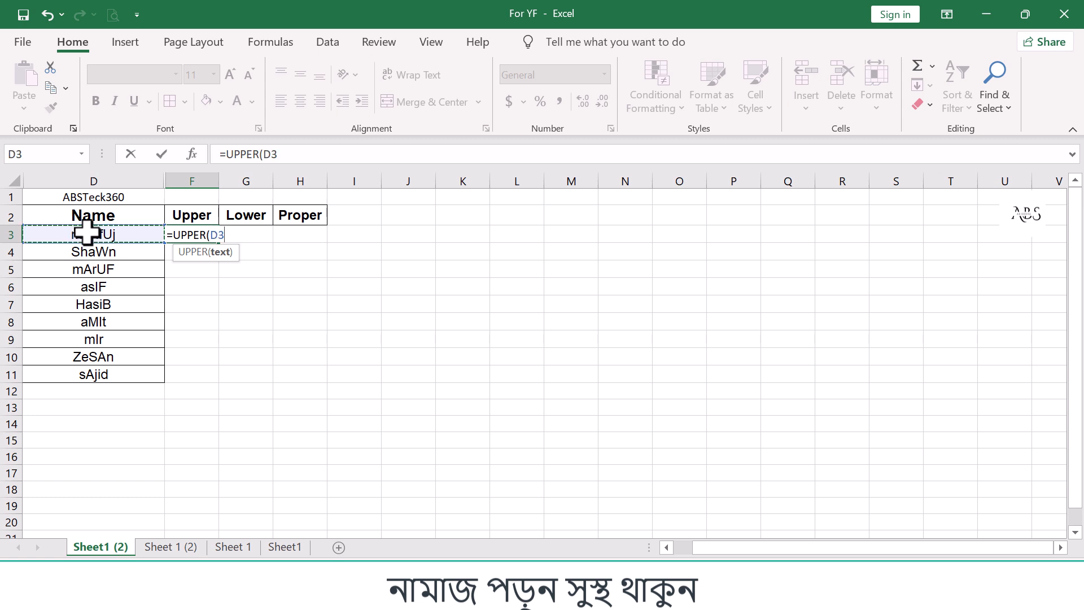
text())
key(ctrl+Return)
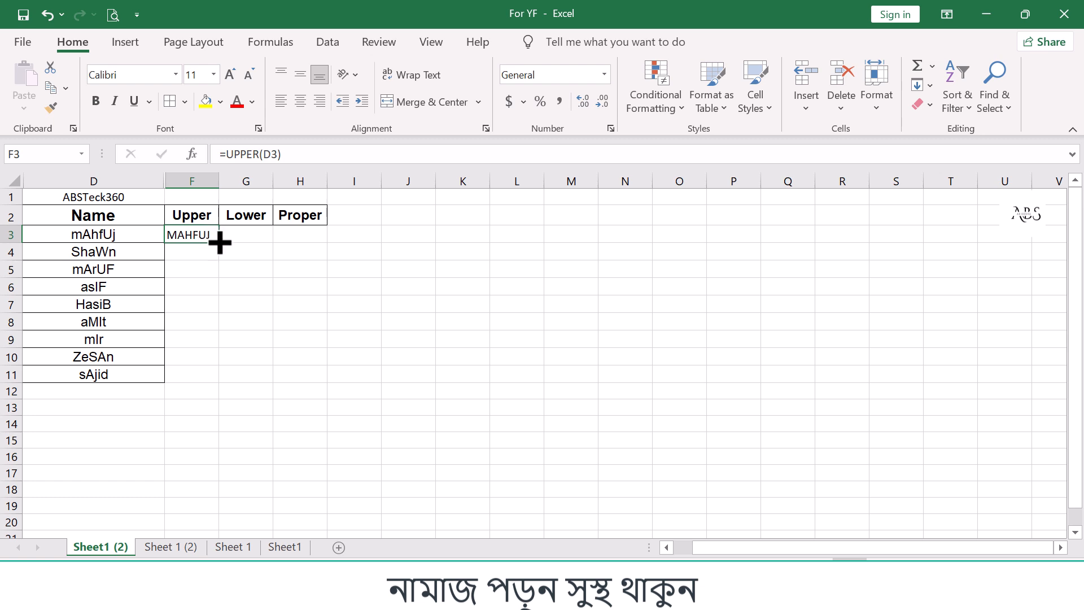
Paste the UPPER formula from F3 into F4:F11 and undo the paste.
drag(201, 252, 197, 368)
key(ctrl+v)
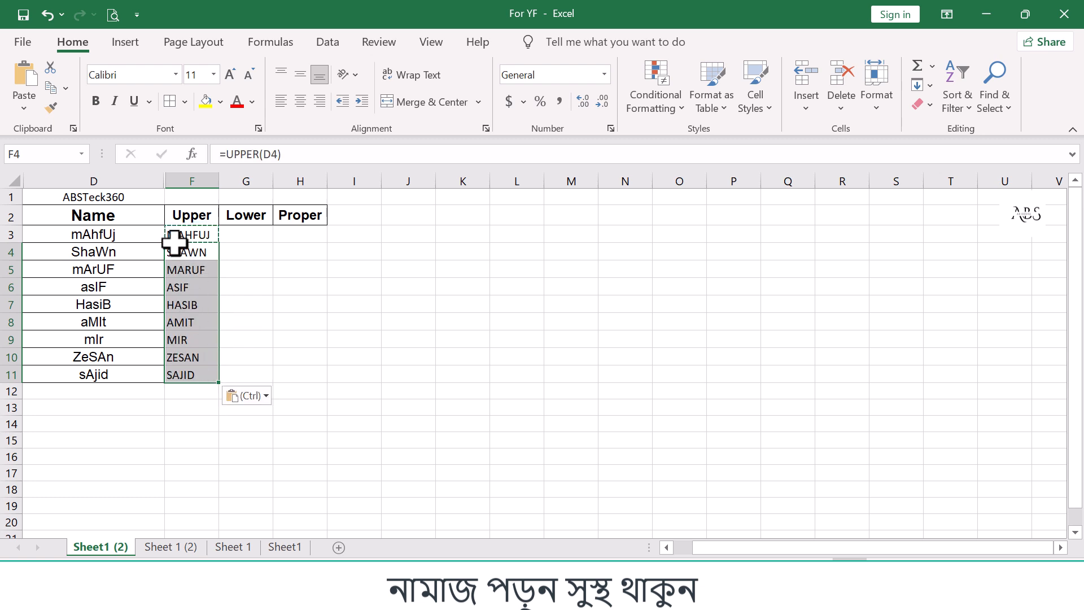
click(46, 18)
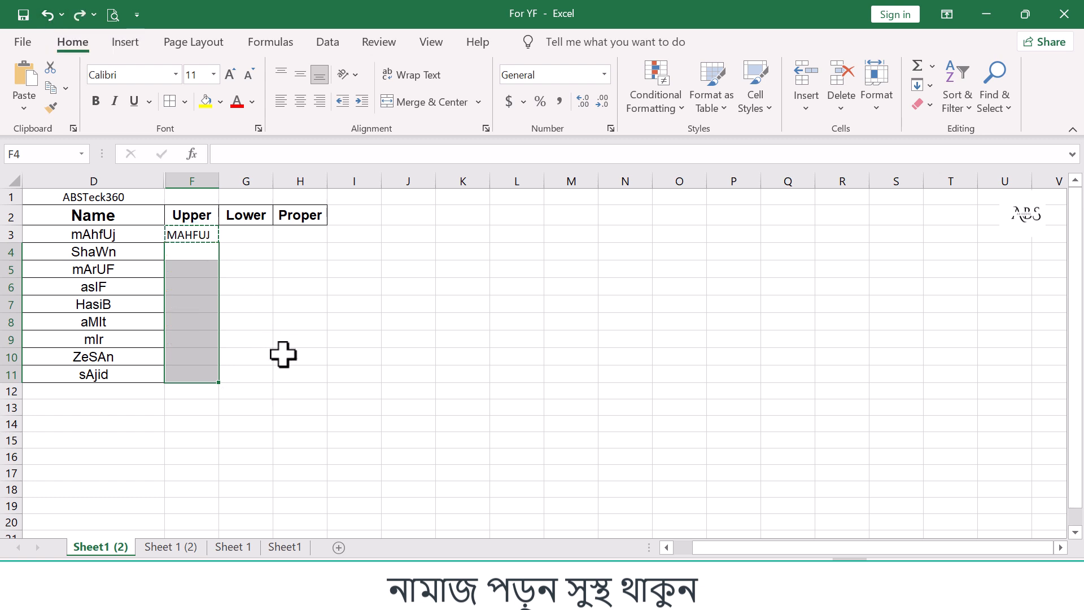
Extend the UPPER formula from F3 through F11 with the fill handle and undo that fill.
click(209, 234)
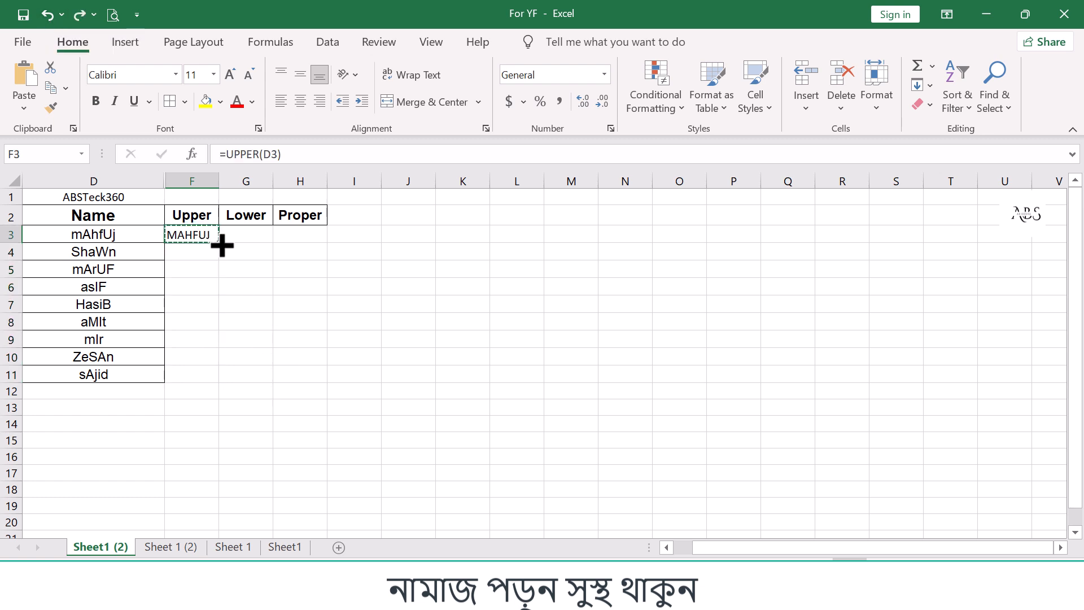
drag(222, 245, 213, 378)
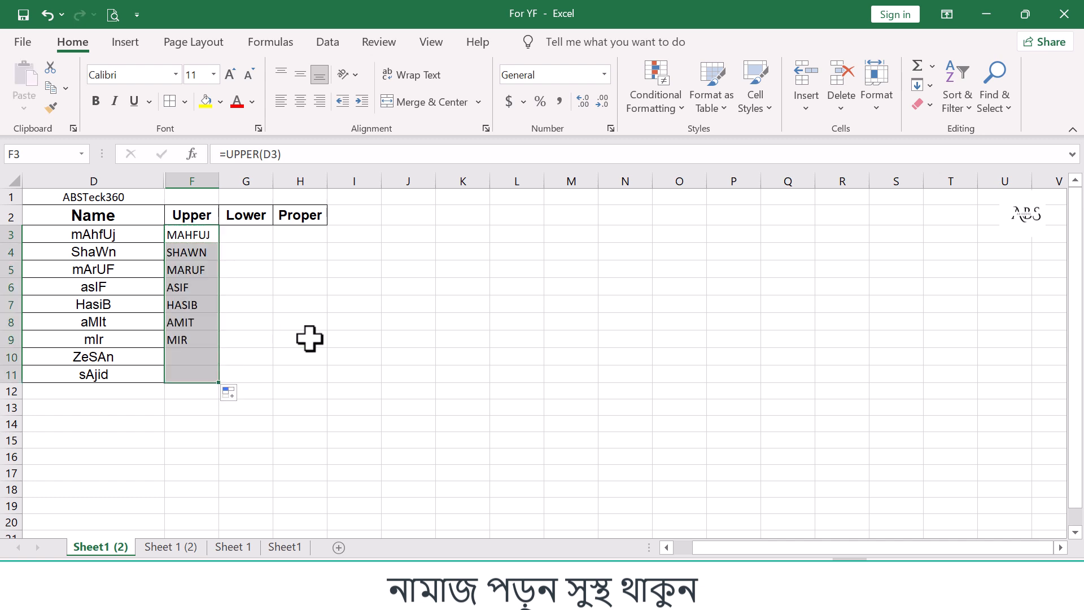
click(45, 17)
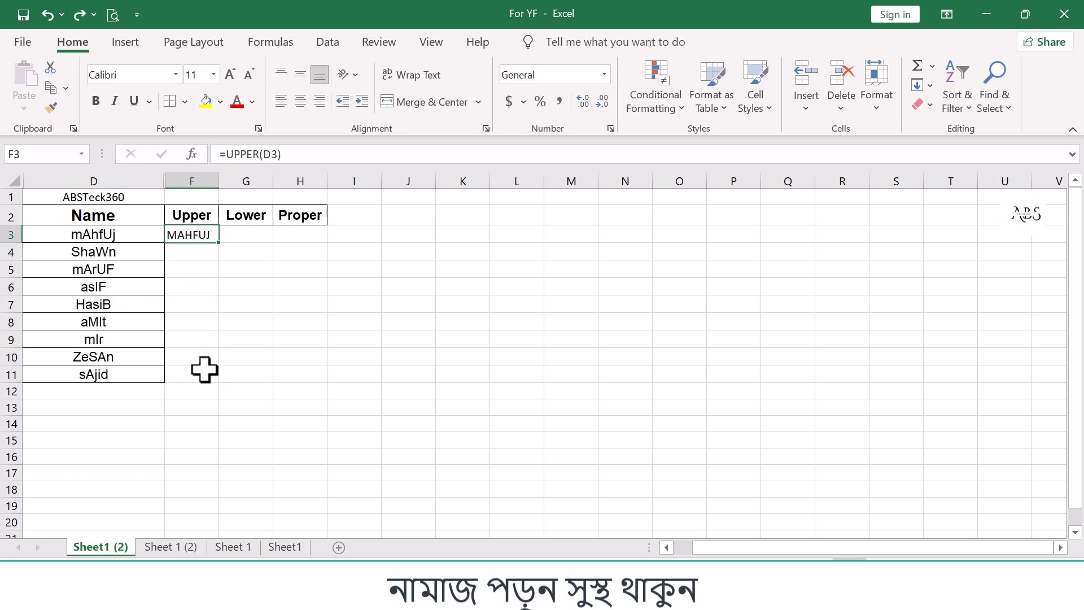
Auto-fill the UPPER formula from F3 down to F11, alongside the whole name list.
double_click(221, 244)
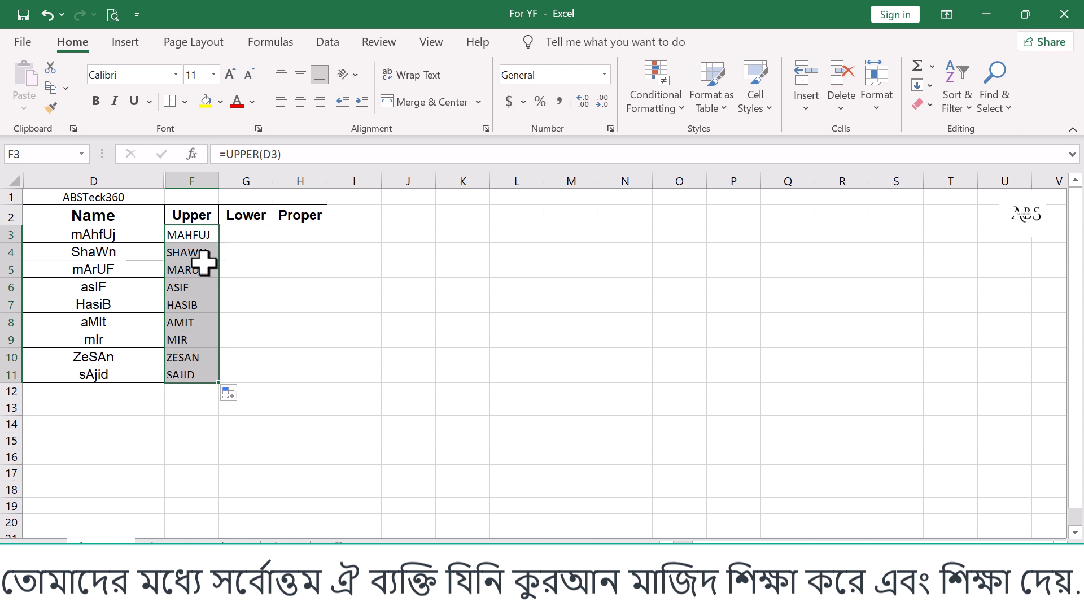
click(186, 372)
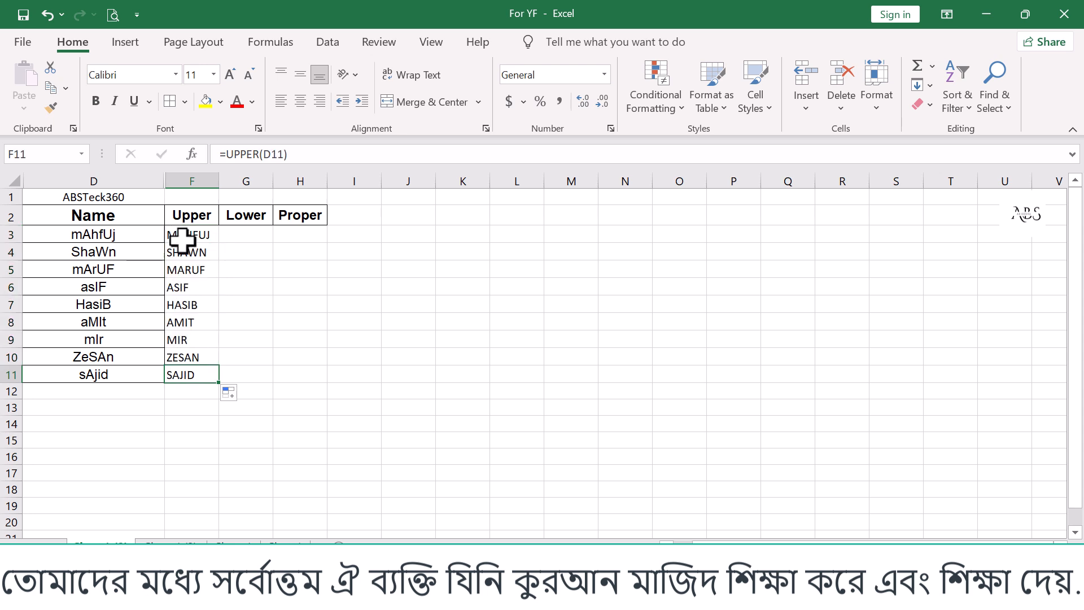
Enter the formula =LOWER(D3) in G3 and auto-fill it down to G11.
click(239, 234)
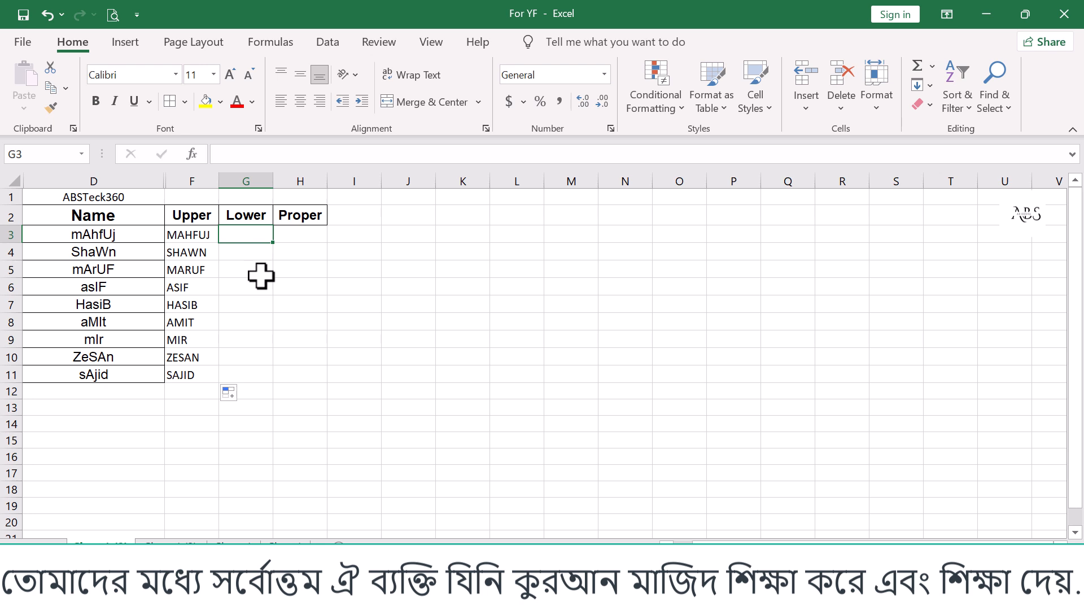
text(=low)
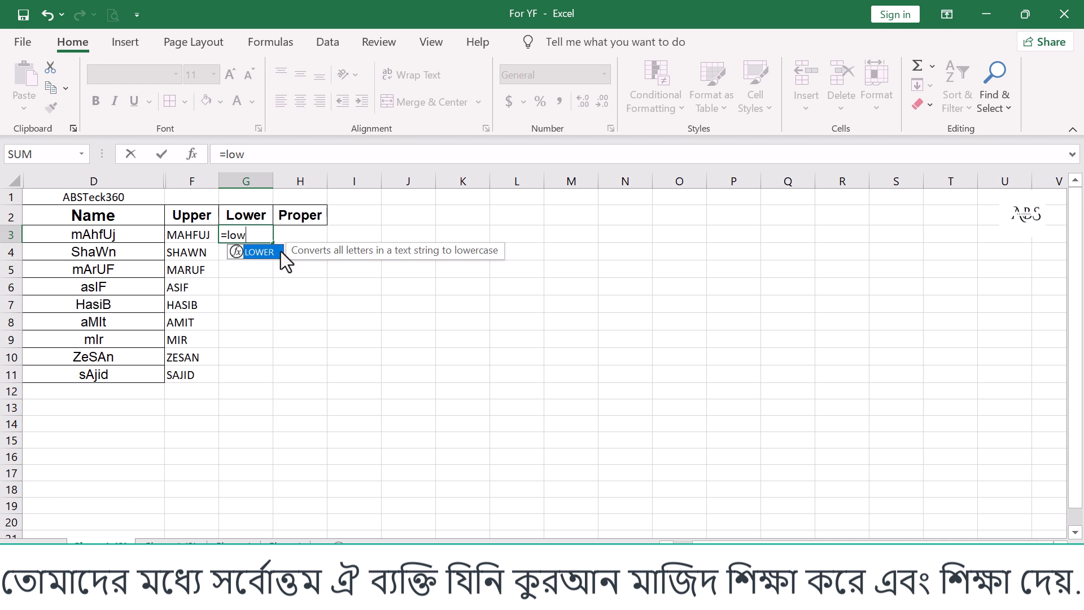
double_click(259, 251)
click(121, 231)
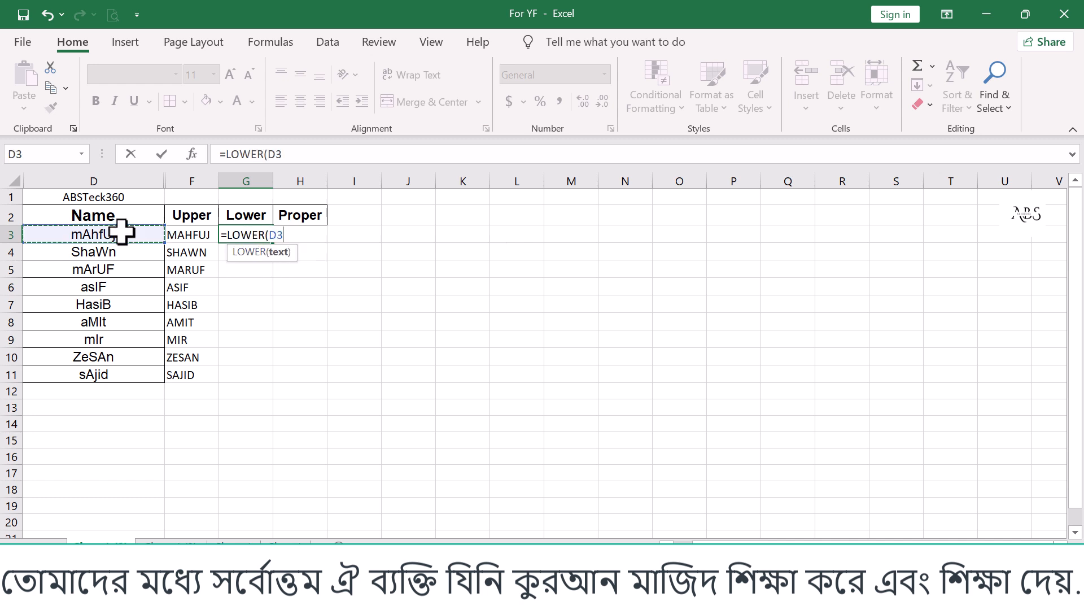
text())
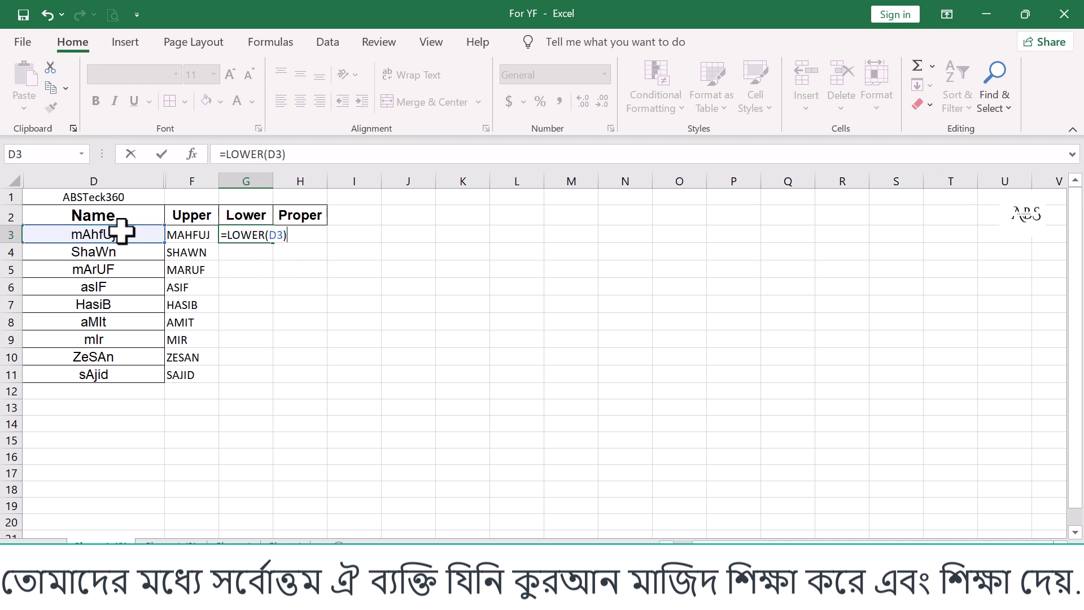
key(Return)
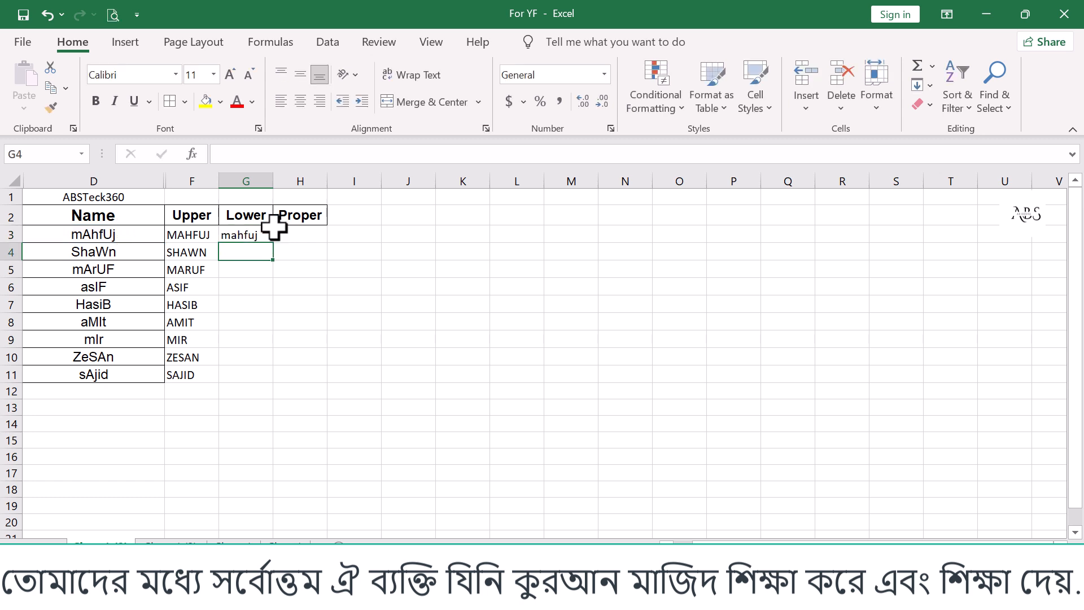
click(244, 234)
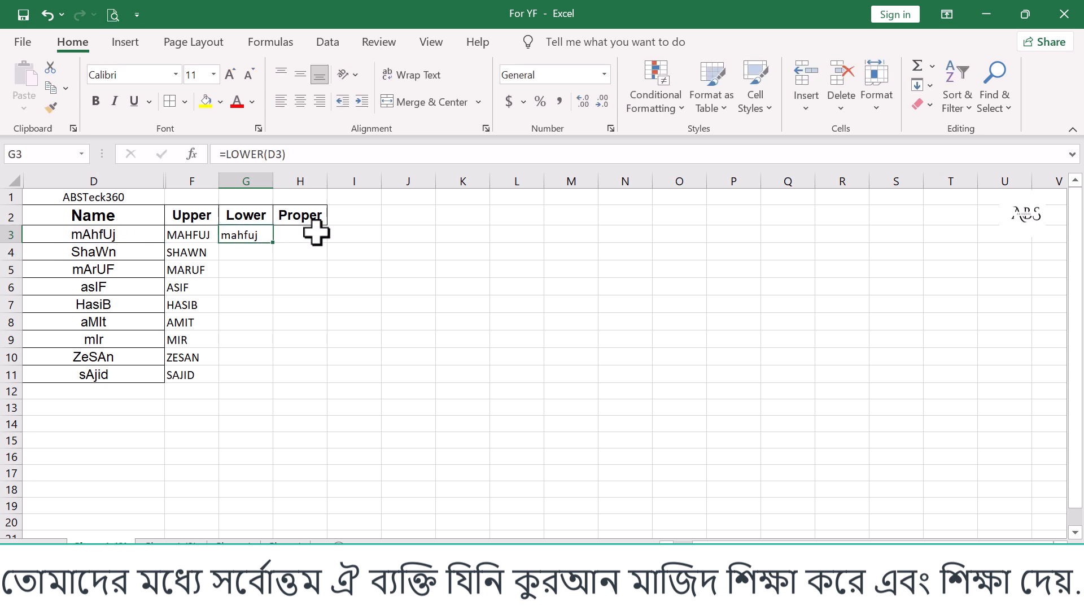
double_click(273, 241)
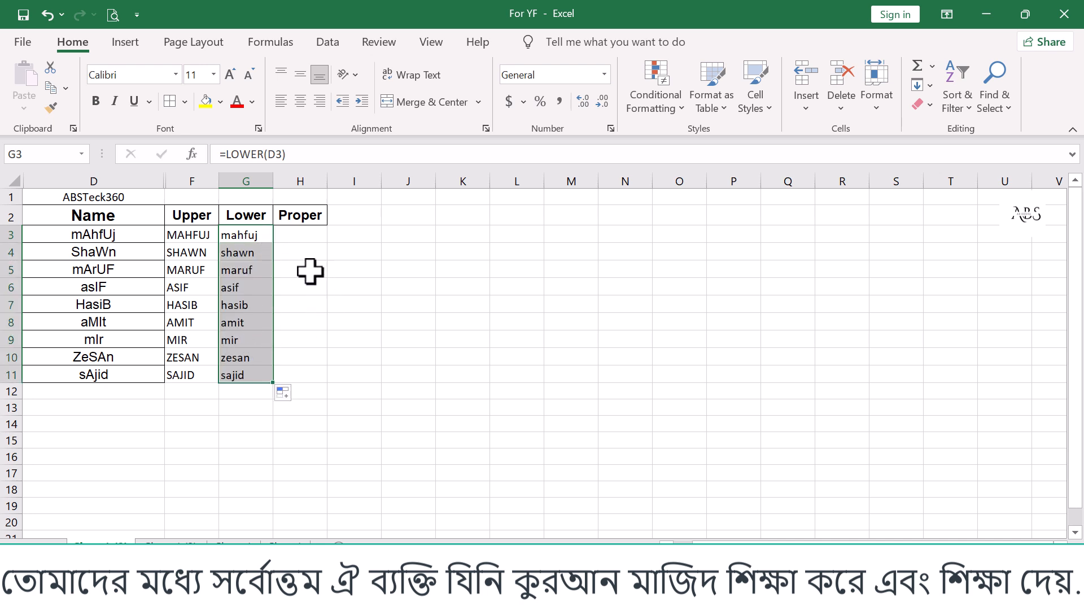
Enter the formula =PROPER(D3) in H3 and auto-fill it down to H11.
click(299, 241)
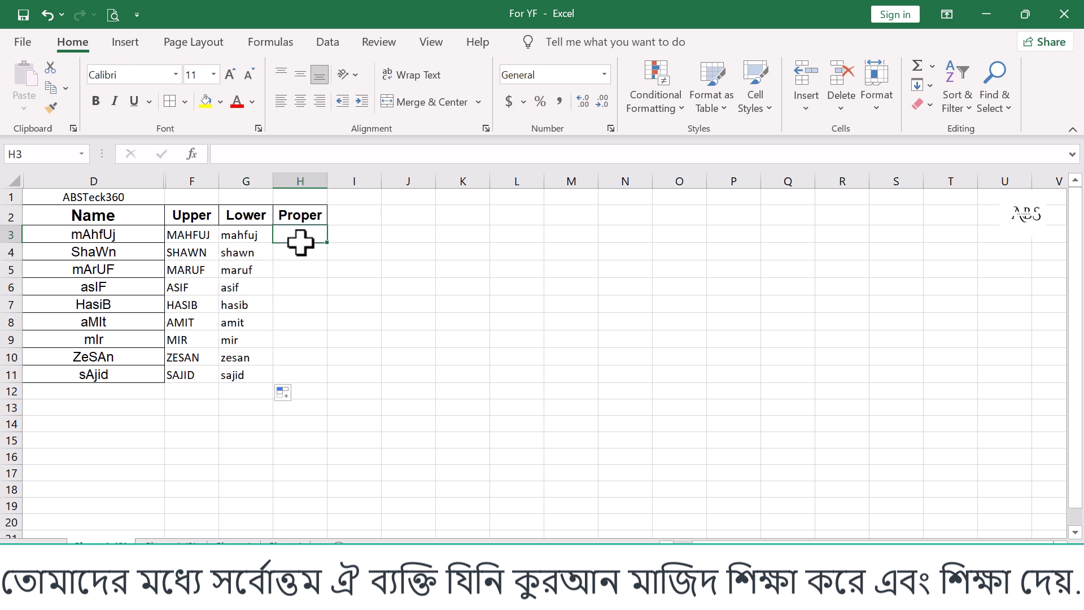
click(113, 233)
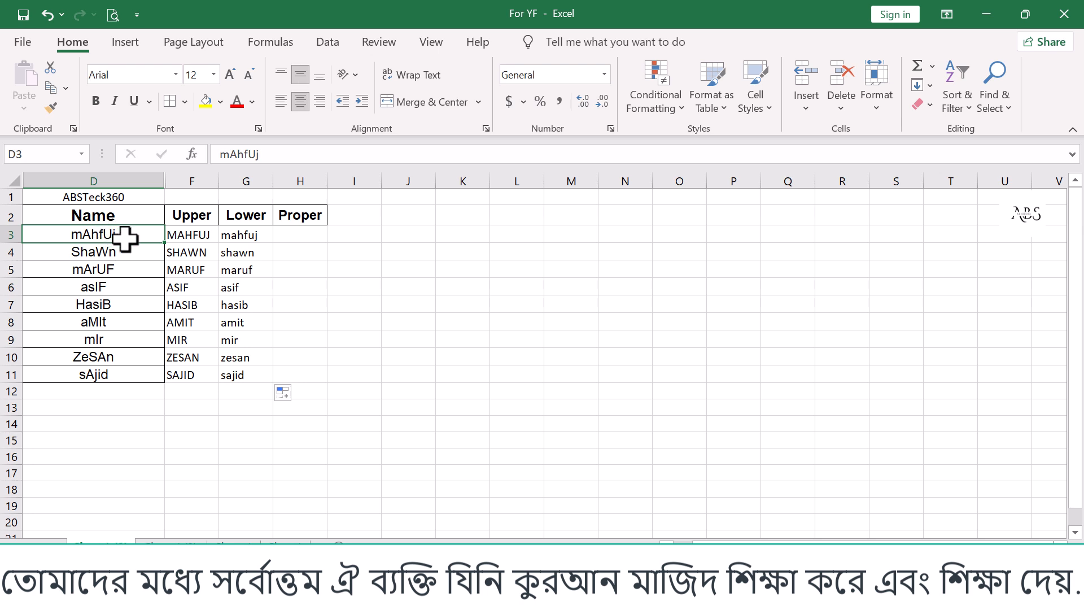
click(284, 236)
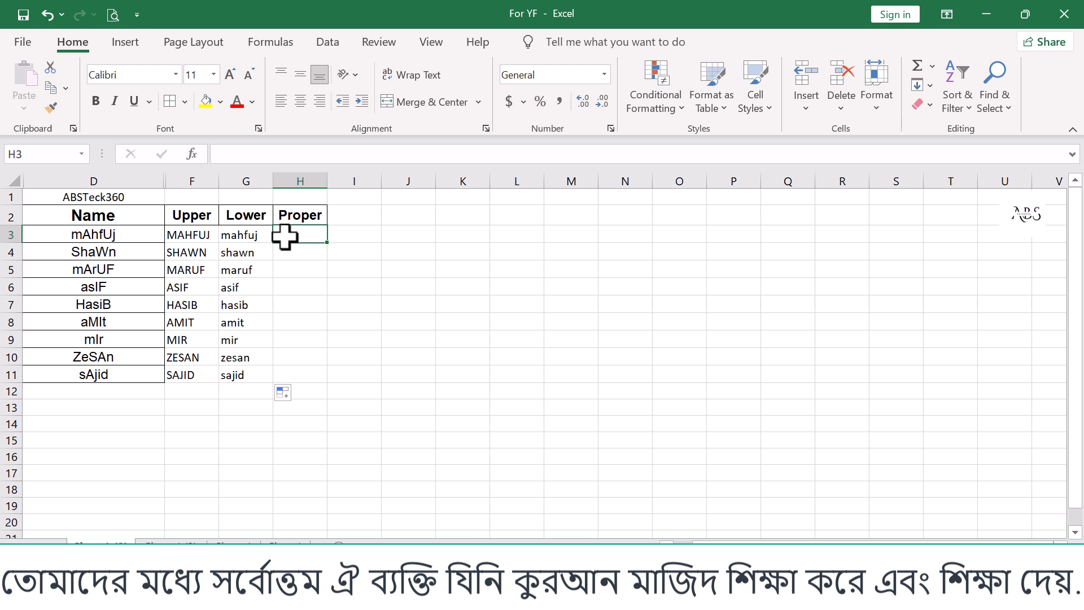
text(=pro)
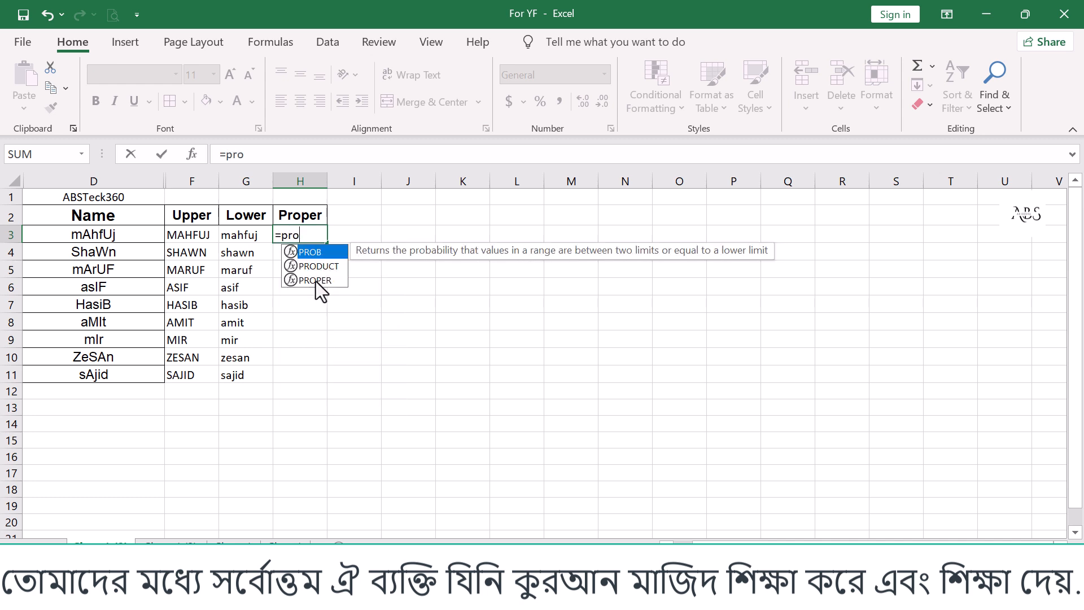
double_click(316, 281)
click(94, 230)
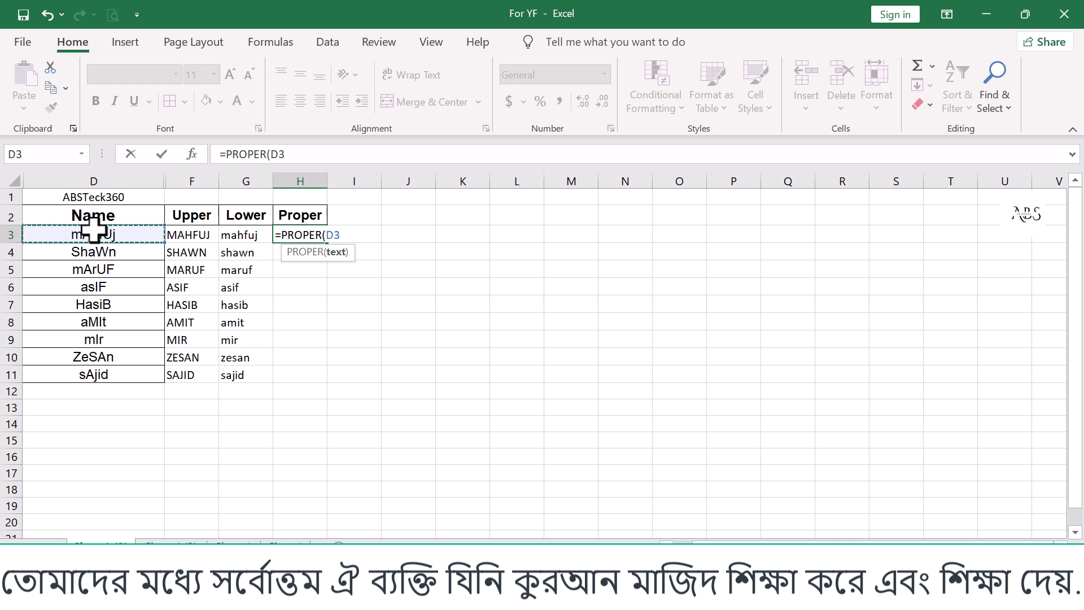
text())
key(Return)
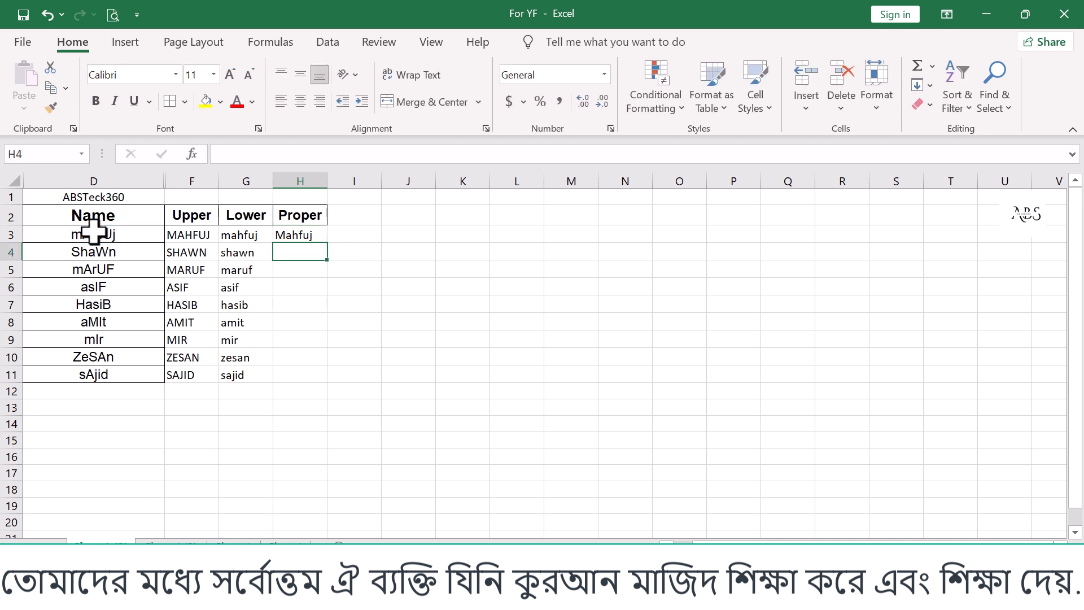
click(306, 235)
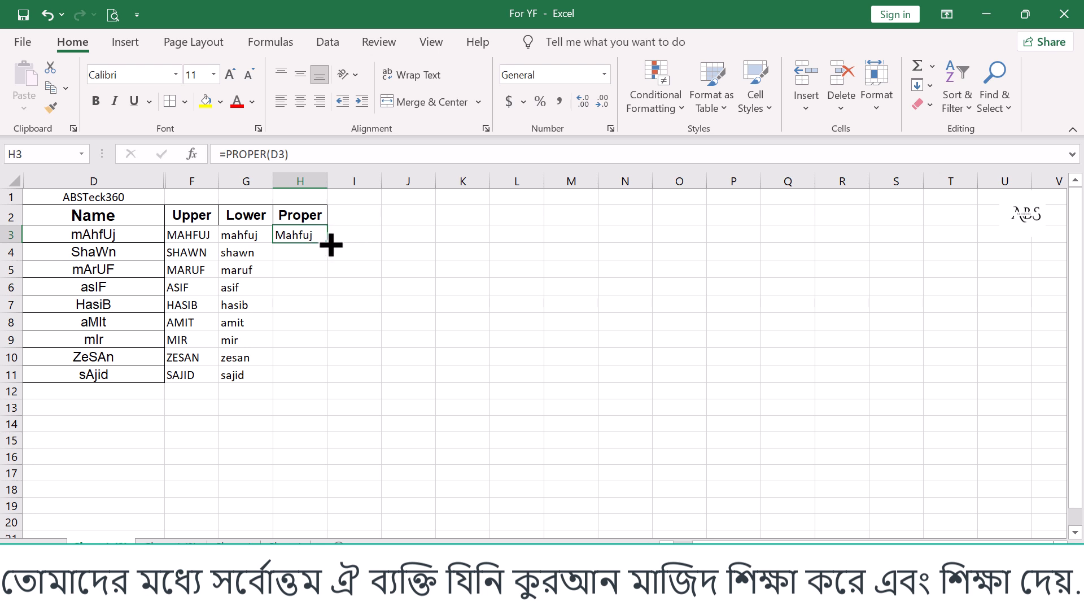
double_click(331, 244)
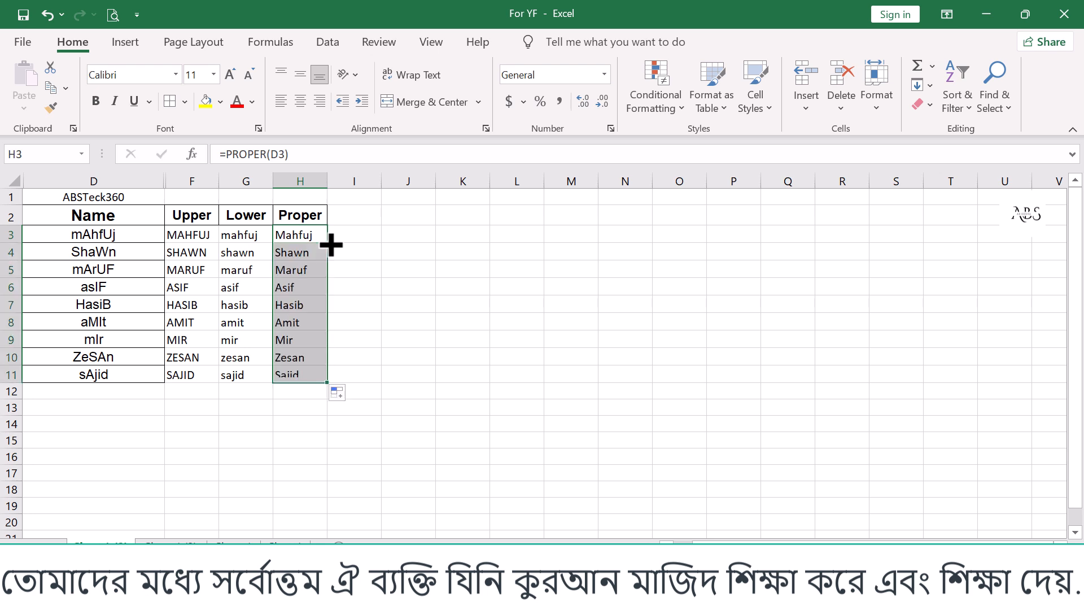
click(286, 392)
drag(188, 213, 280, 370)
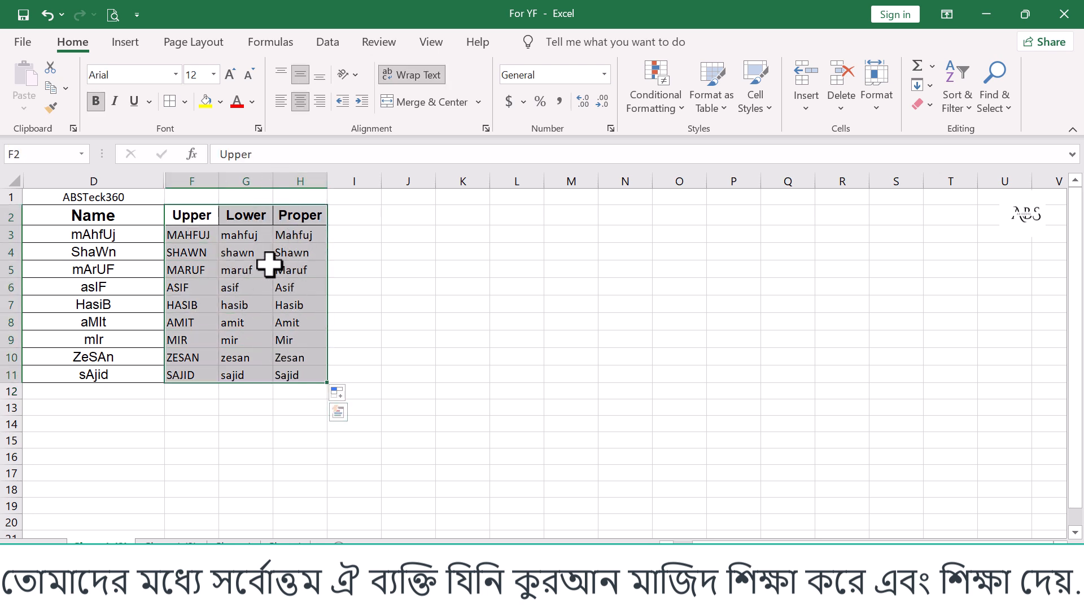
drag(101, 235, 109, 350)
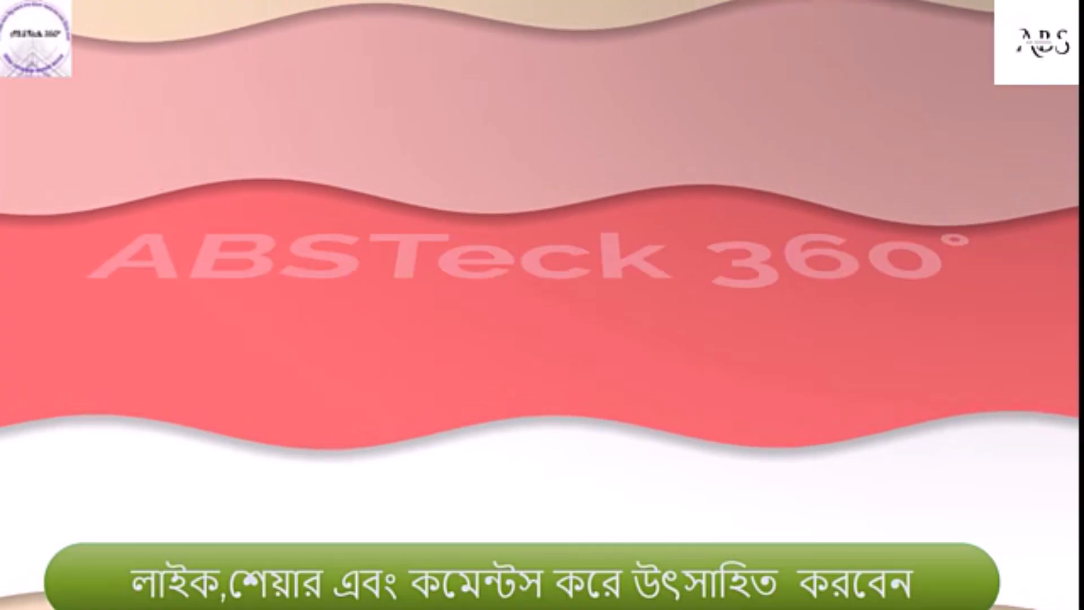